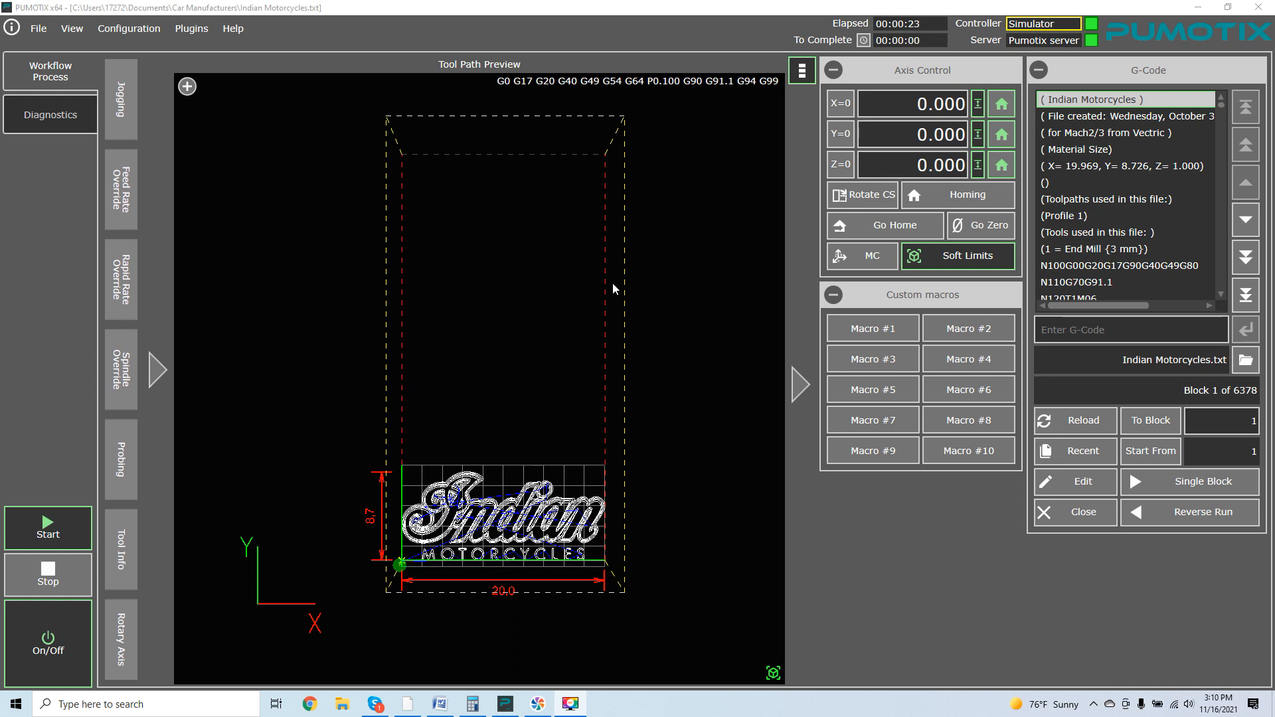
Step: Toggle the soft limits off and back on, and try to start the program in the simulator, declining to run it outside the axis boundaries
left_click(949, 258)
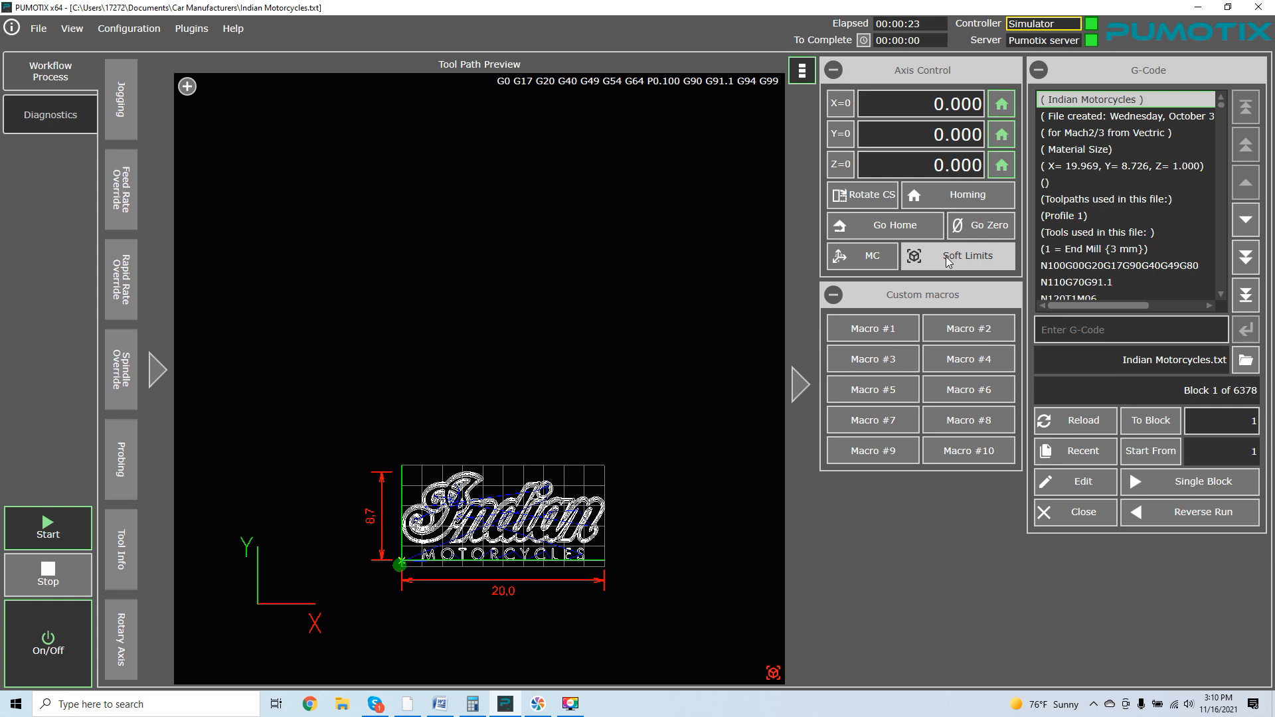
left_click(950, 259)
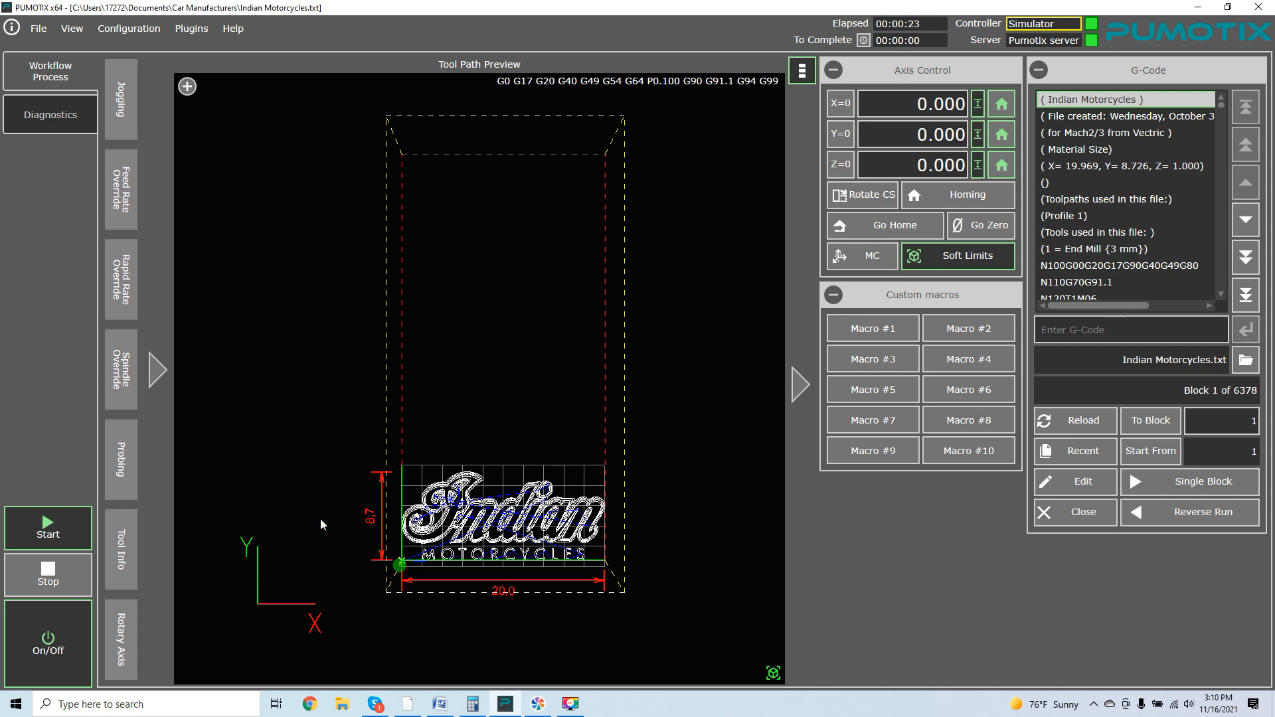
left_click(68, 529)
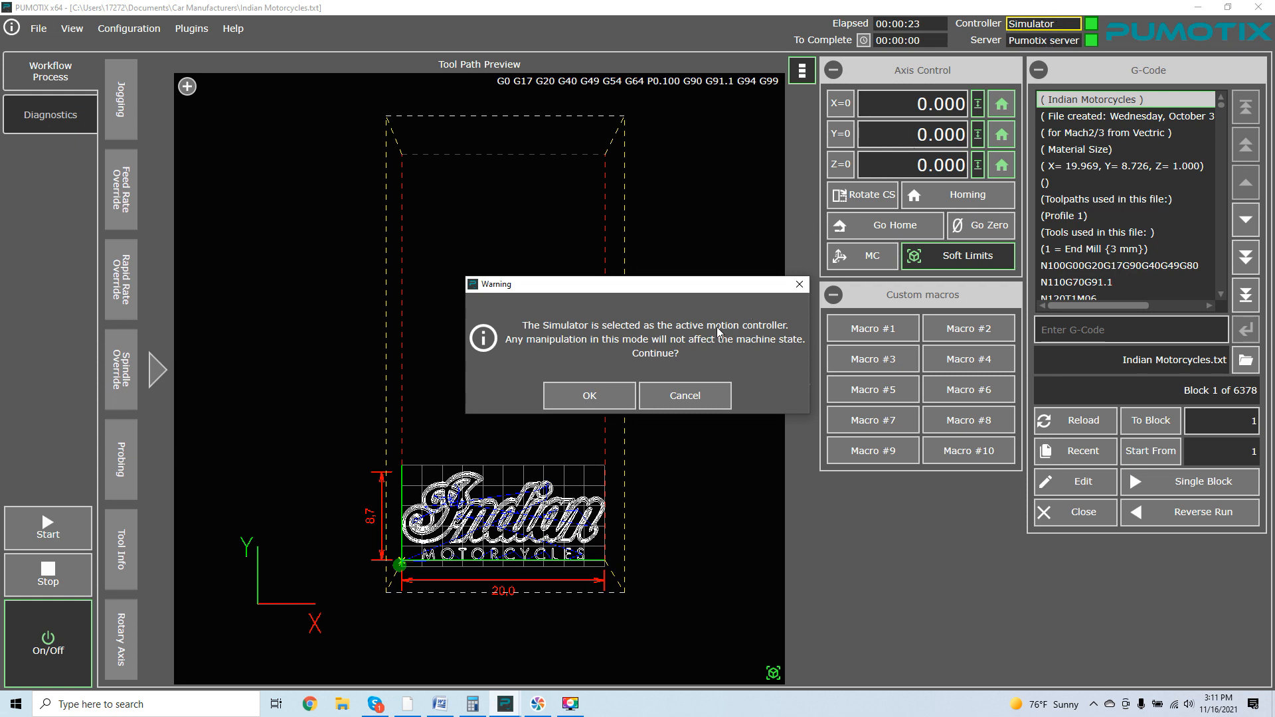
left_click(621, 396)
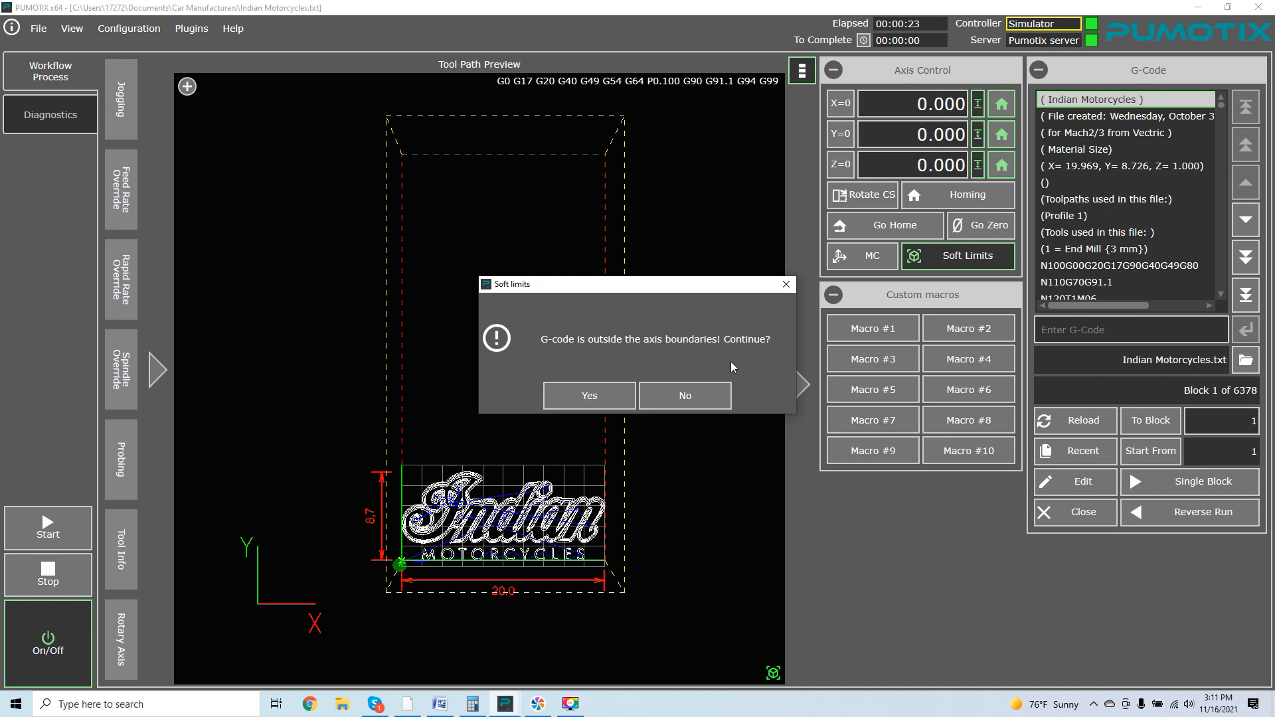
left_click(695, 397)
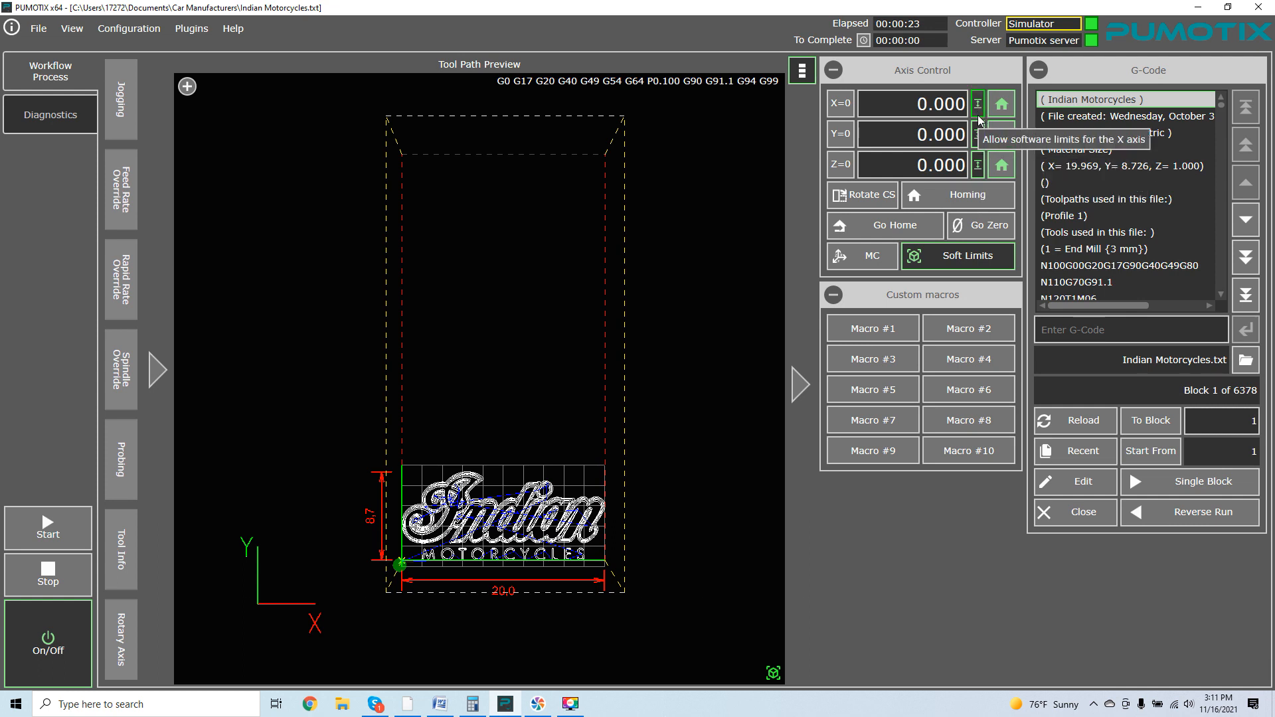
Step: Switch the Z-axis software limit off and back on, and check the axis positions in machine coordinates
left_click(978, 167)
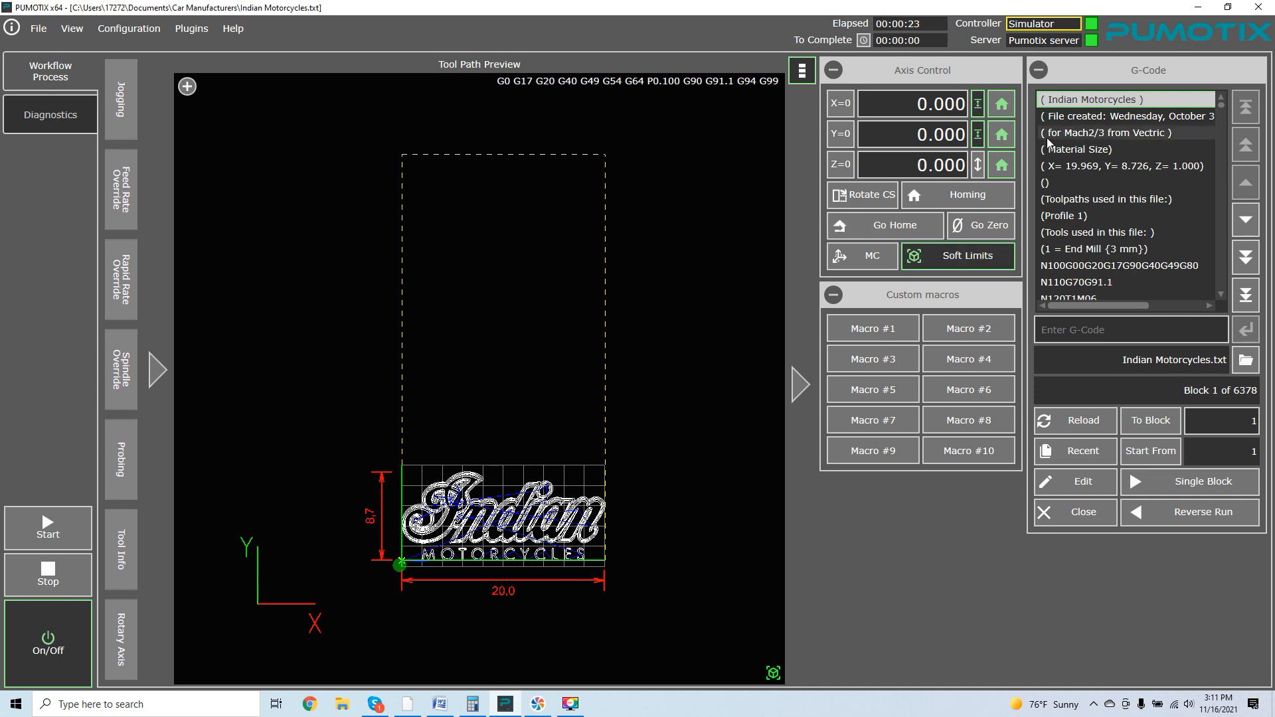
left_click(978, 167)
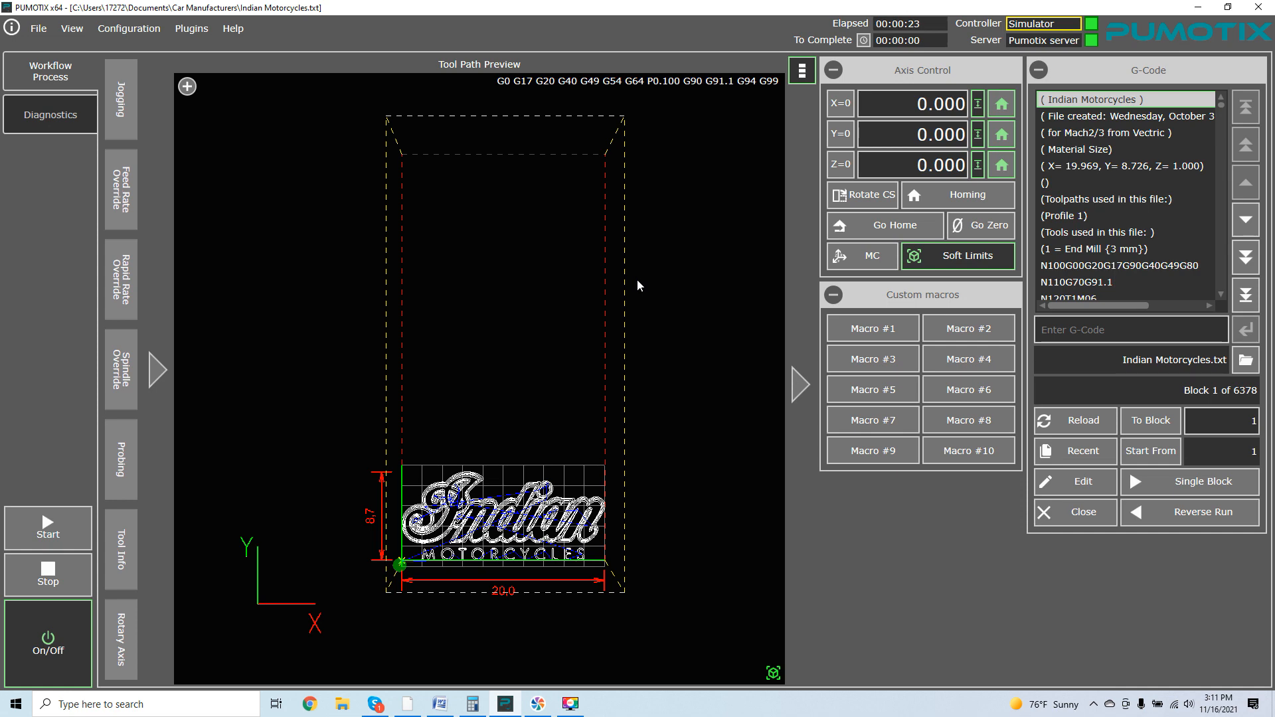
left_click_drag(485, 437, 561, 385)
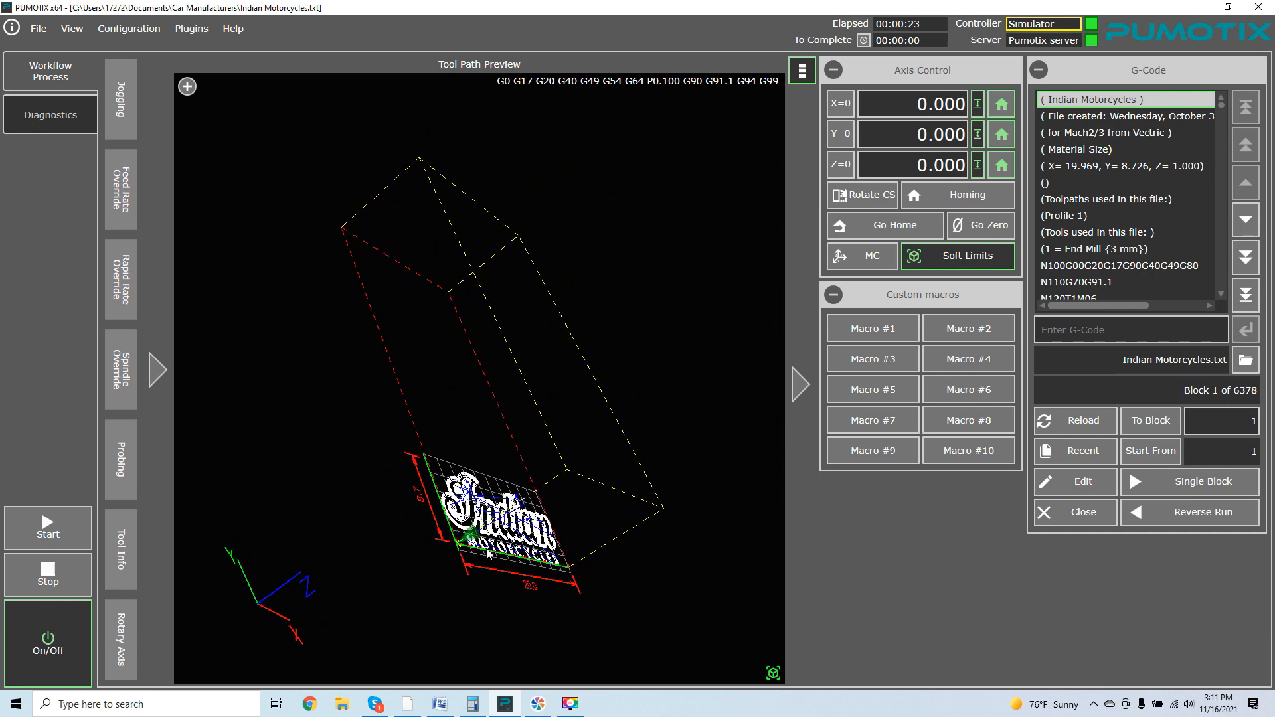
left_click(864, 266)
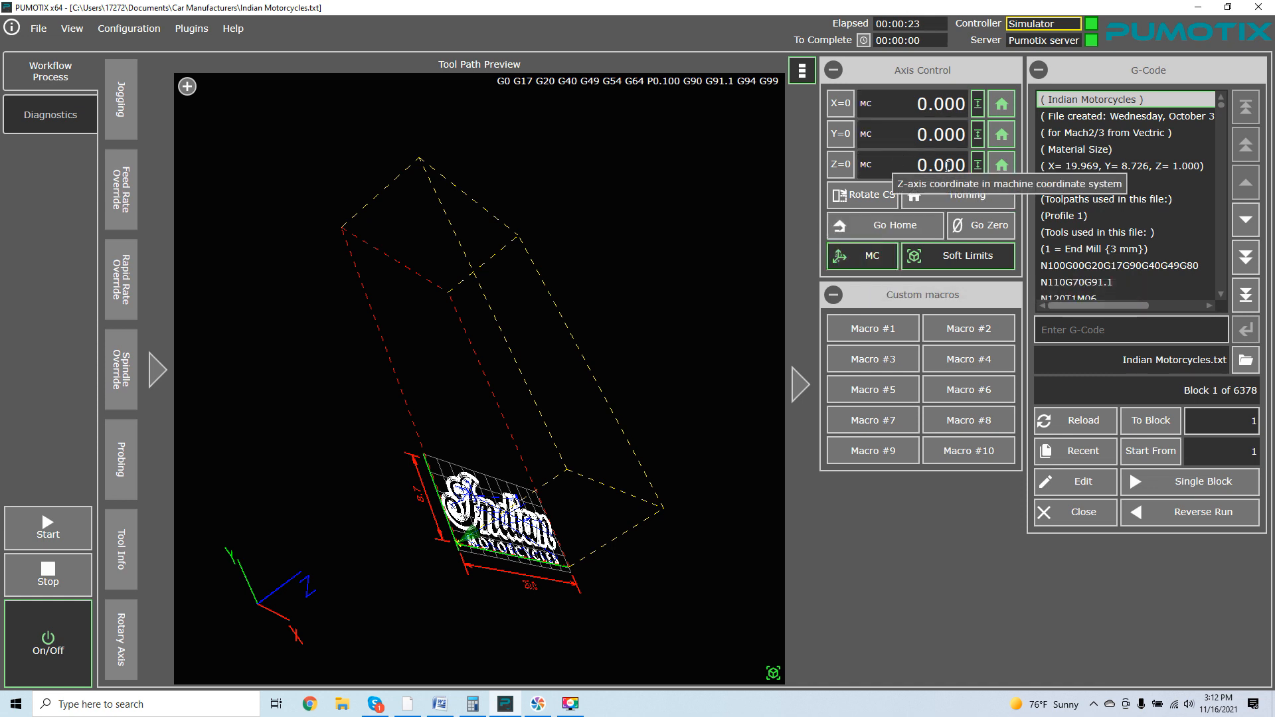
left_click(874, 257)
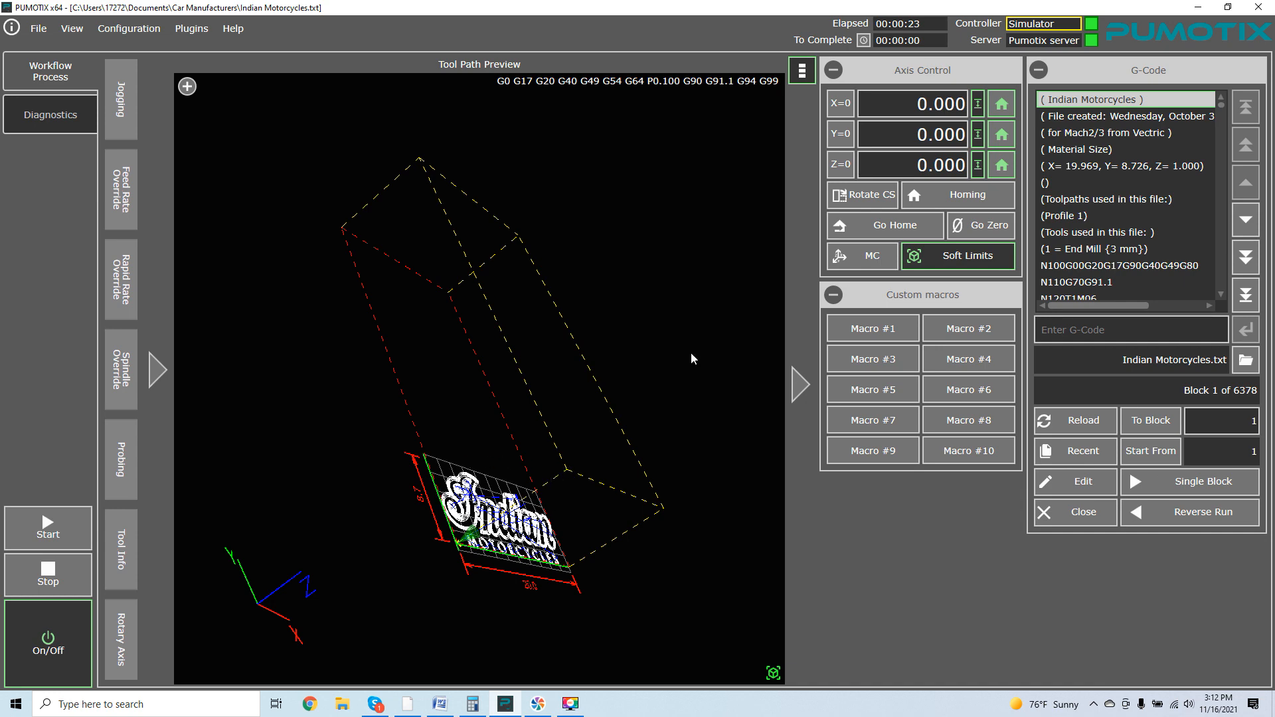
Step: Jog the Z axis up to 2.126 in and set that height as the Z zero
scroll(471, 547, "up", 3)
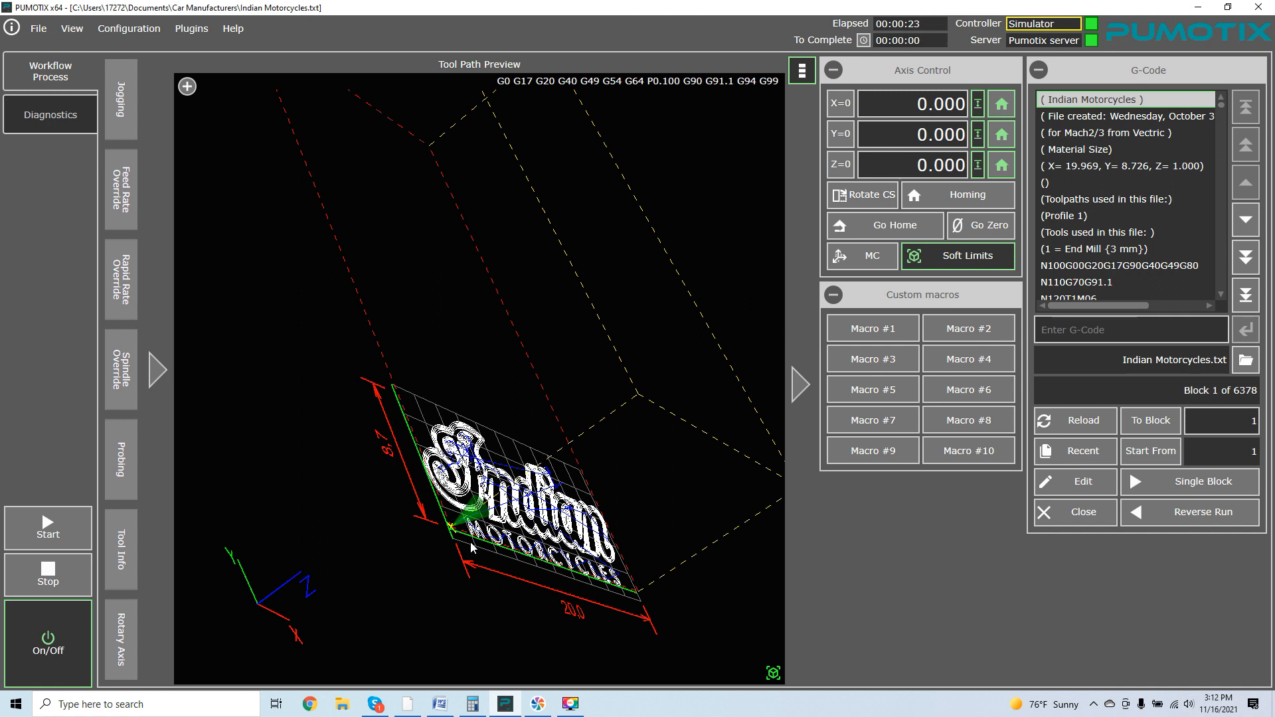
key("Page_Up")
key("Page_Up")
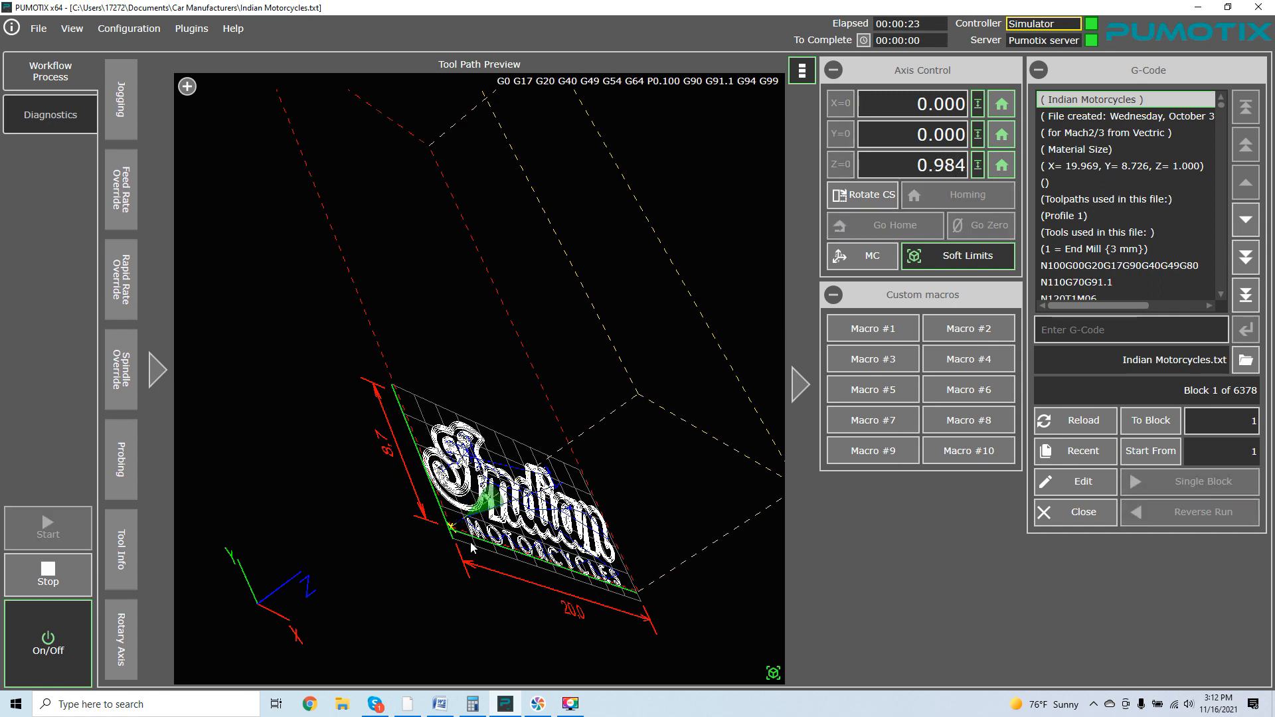
key("Page_Up")
key("Page_Up")
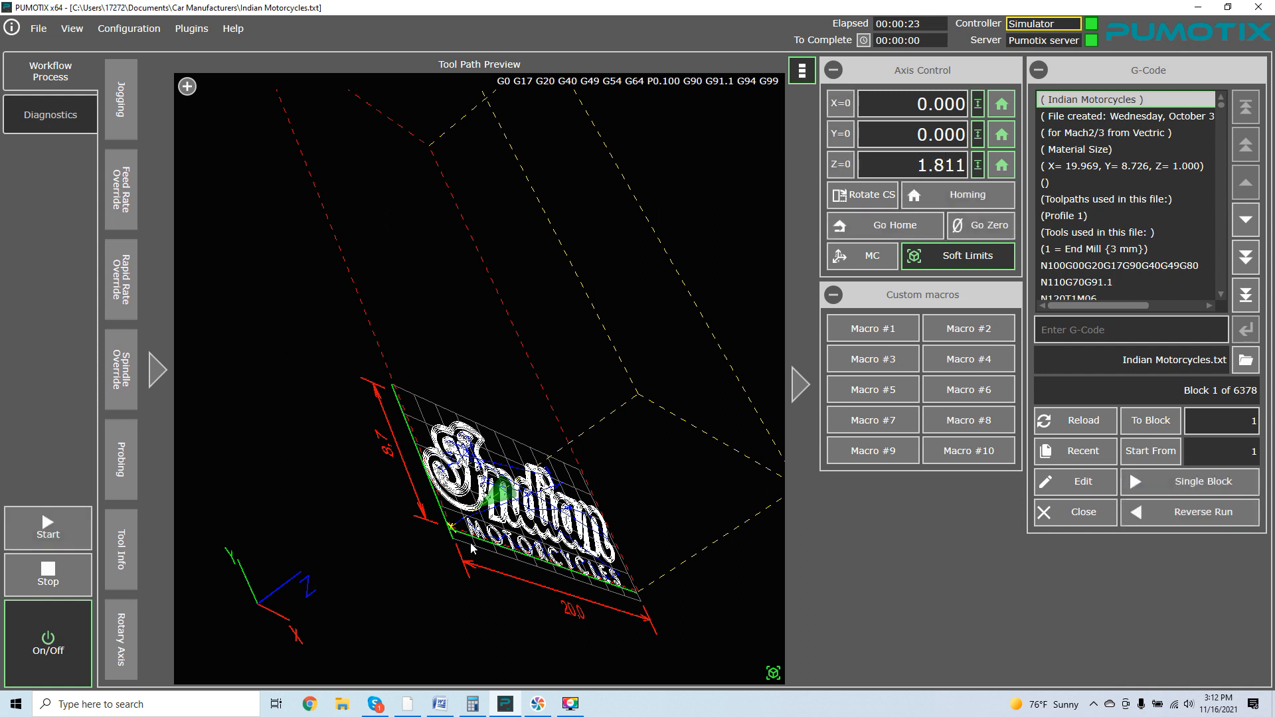
key("Page_Up")
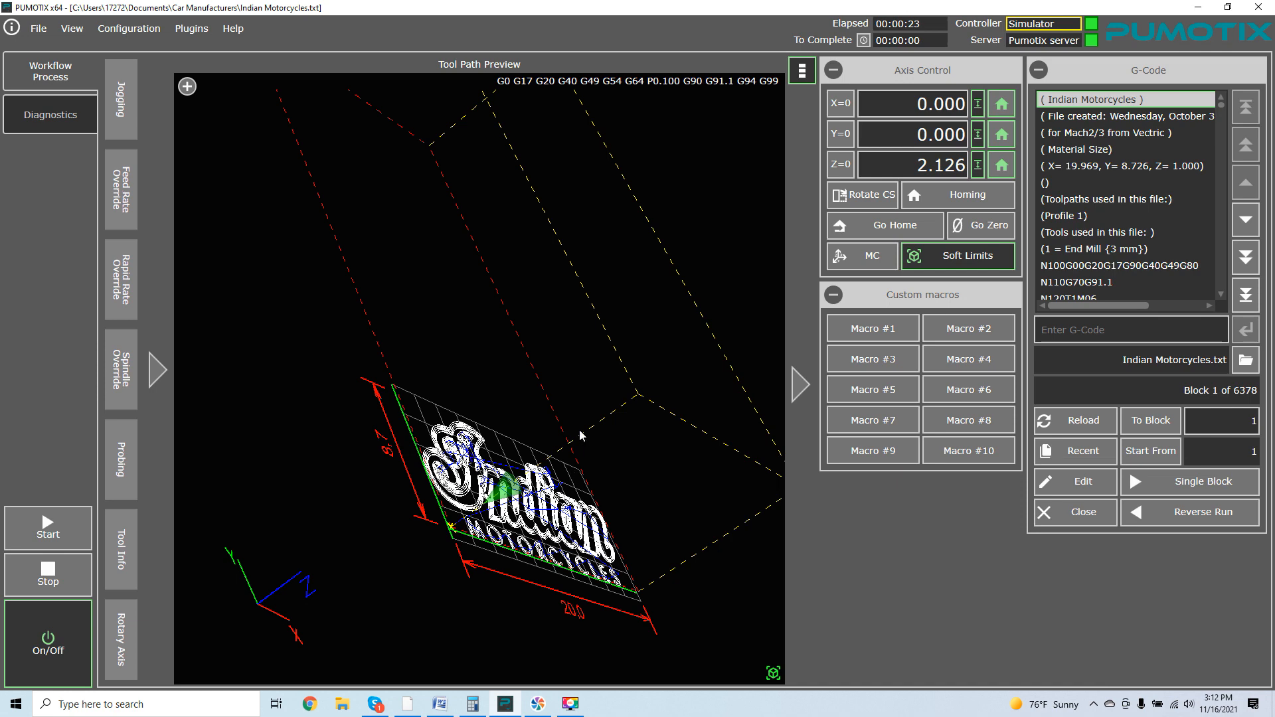
left_click(837, 166)
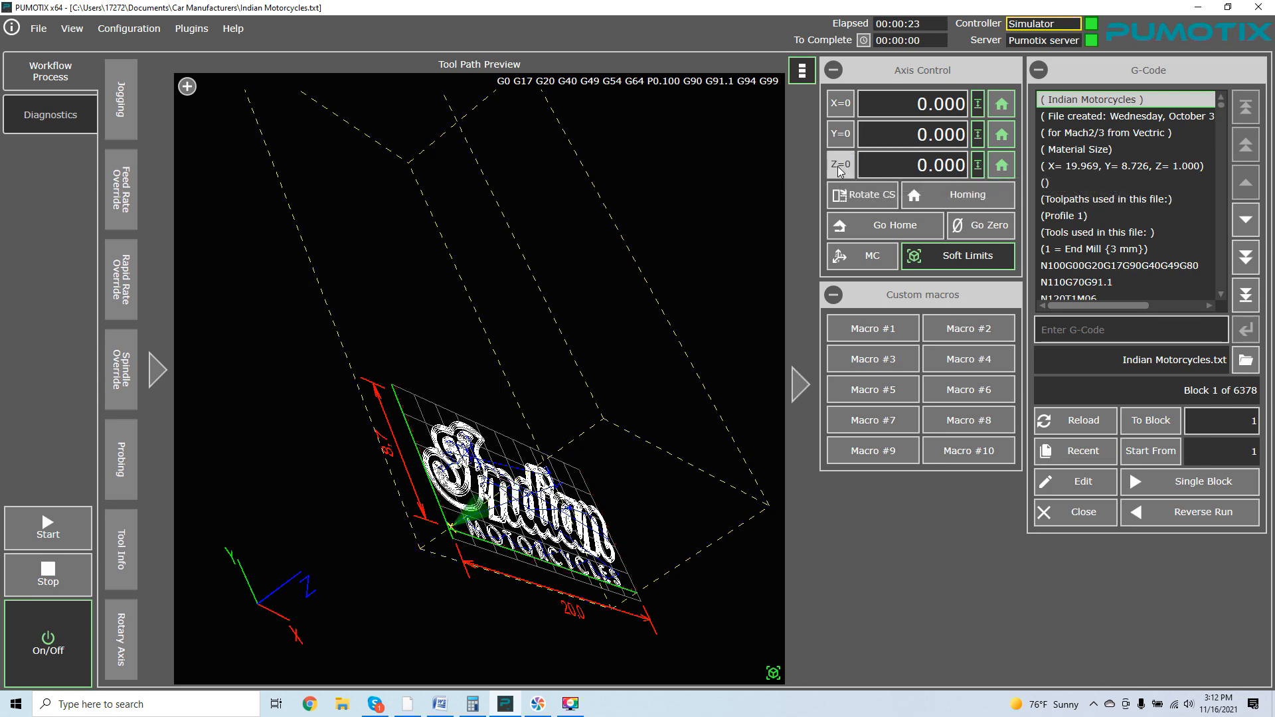
Step: Examine the tool path and spindle within the limit boundaries from several angles, and reset the preview to the straight-on XY view
left_click_drag(446, 579, 473, 539)
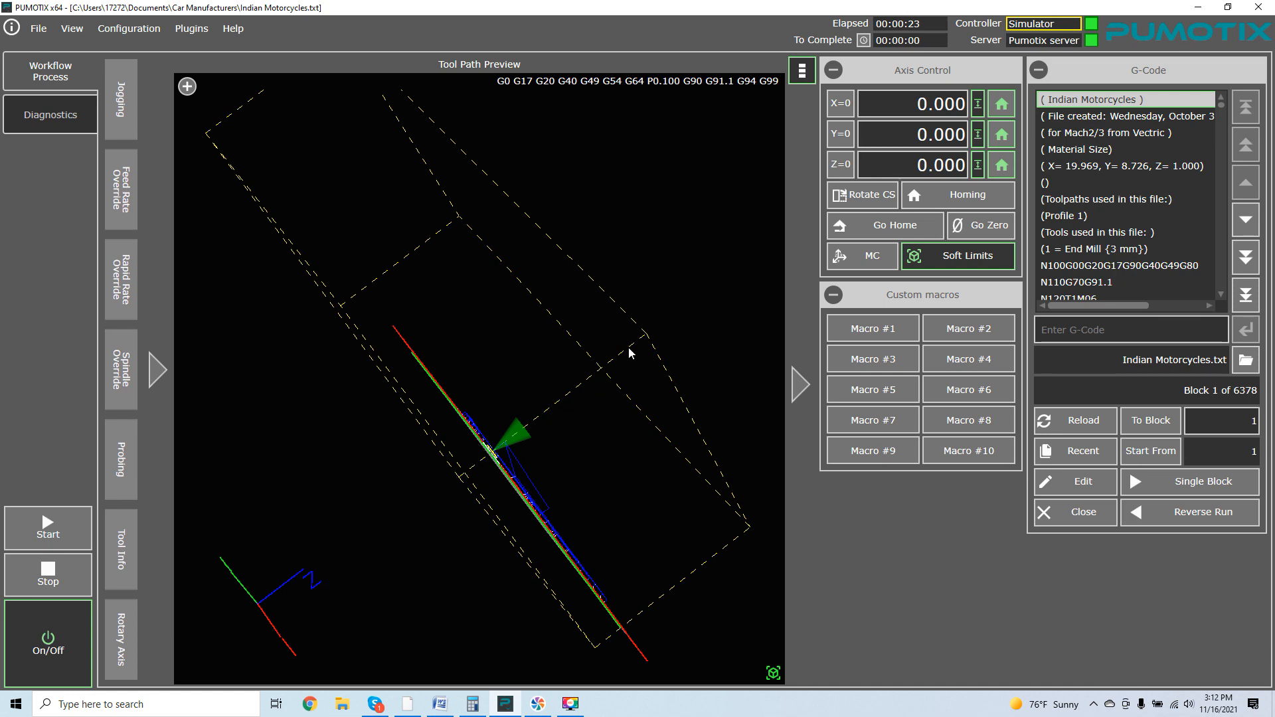
left_click_drag(617, 384, 589, 411)
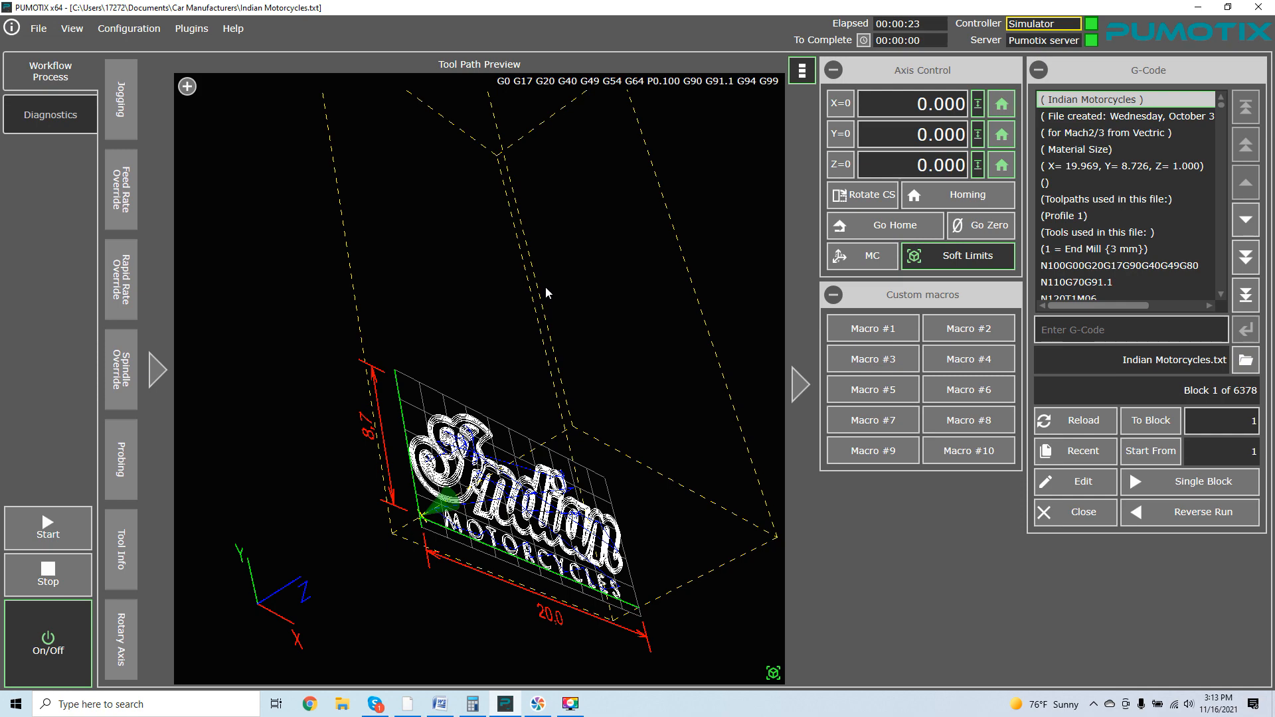
scroll(544, 286, "down", 2)
left_click_drag(537, 269, 493, 294)
left_click(187, 86)
left_click(245, 143)
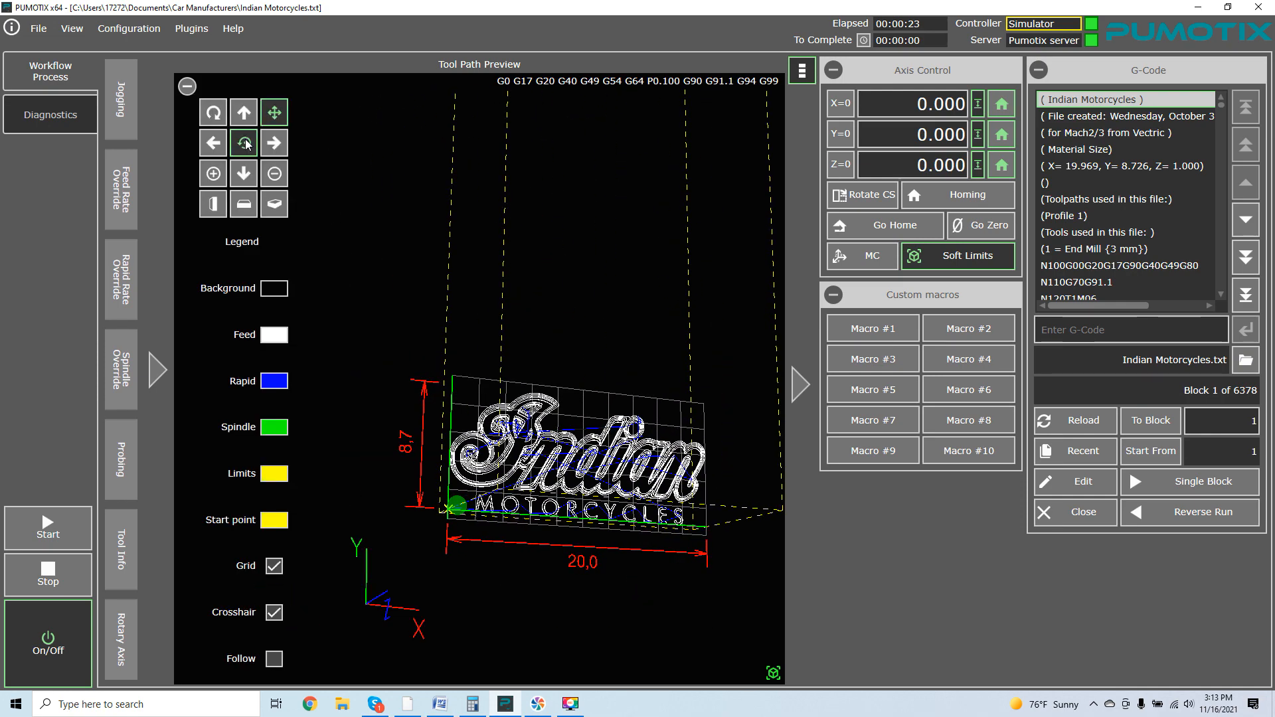
scroll(387, 196, "down", 2)
left_click_drag(468, 189, 522, 346)
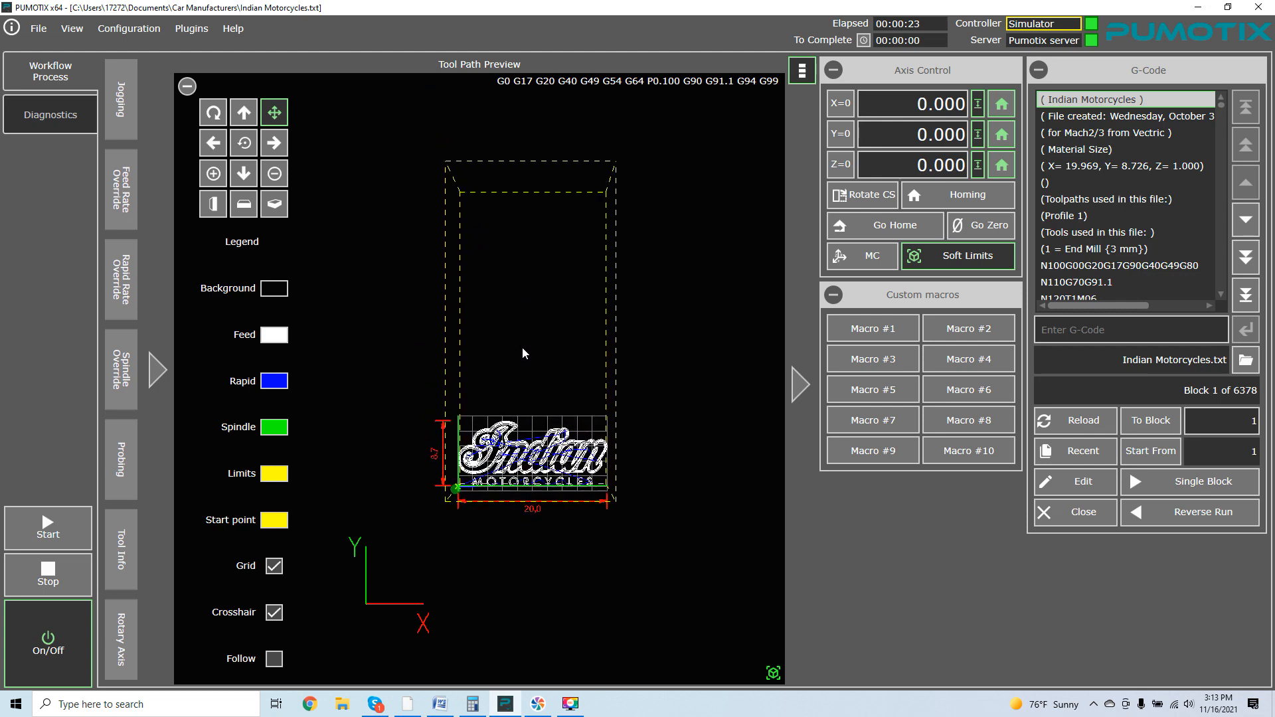
left_click(188, 86)
scroll(447, 349, "up", 1)
left_click_drag(485, 379, 499, 405)
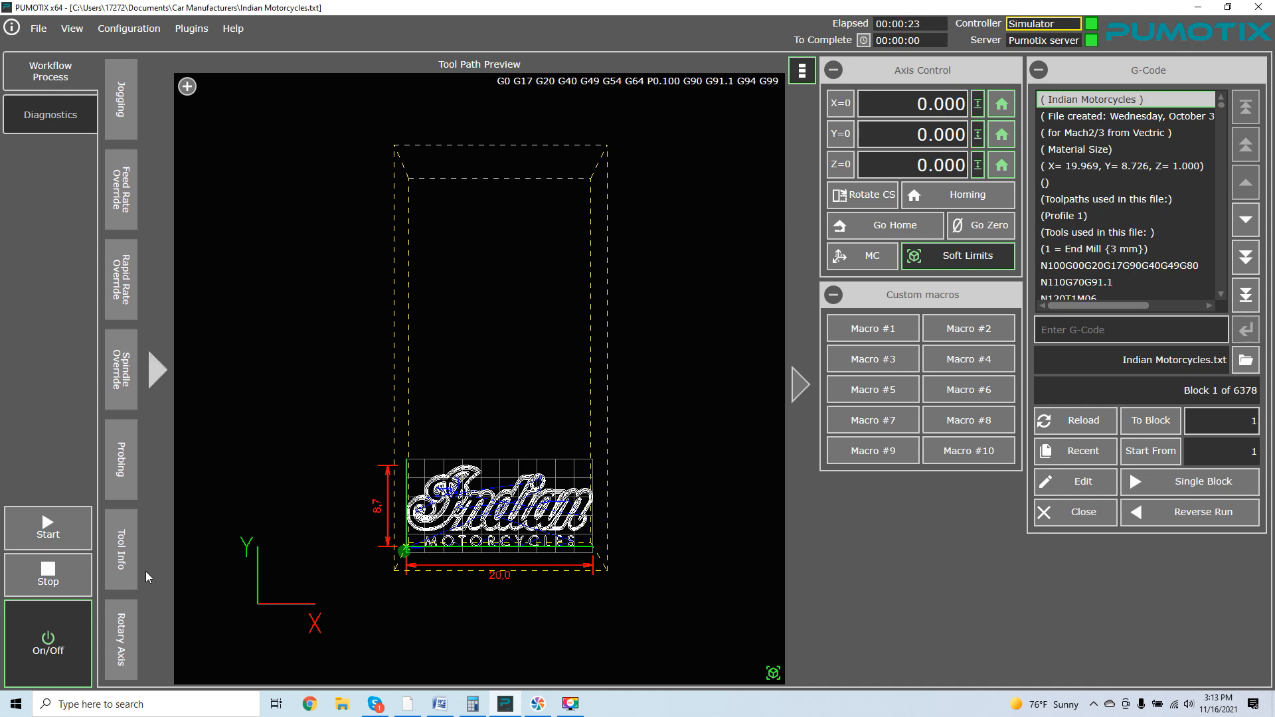
Step: With the controller switched off, review the Safe-Z move options in the Tool settings and apply the settings
left_click(67, 628)
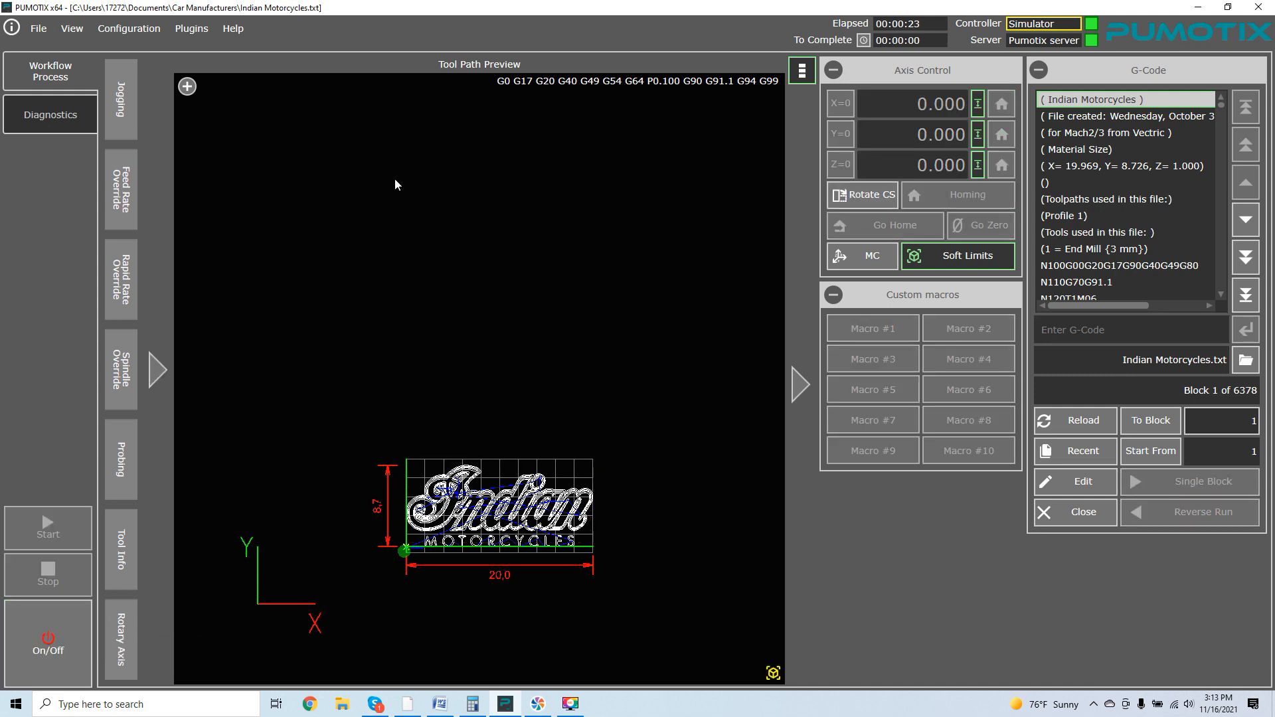
left_click(153, 38)
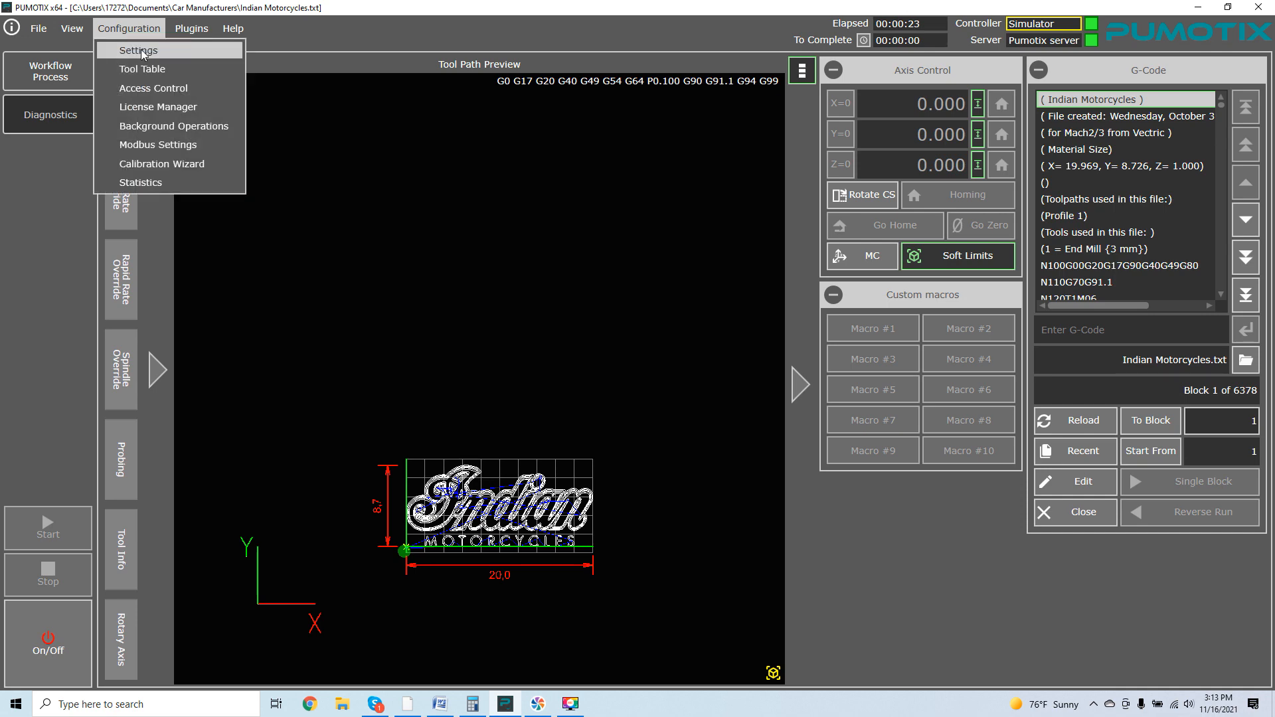
left_click(141, 49)
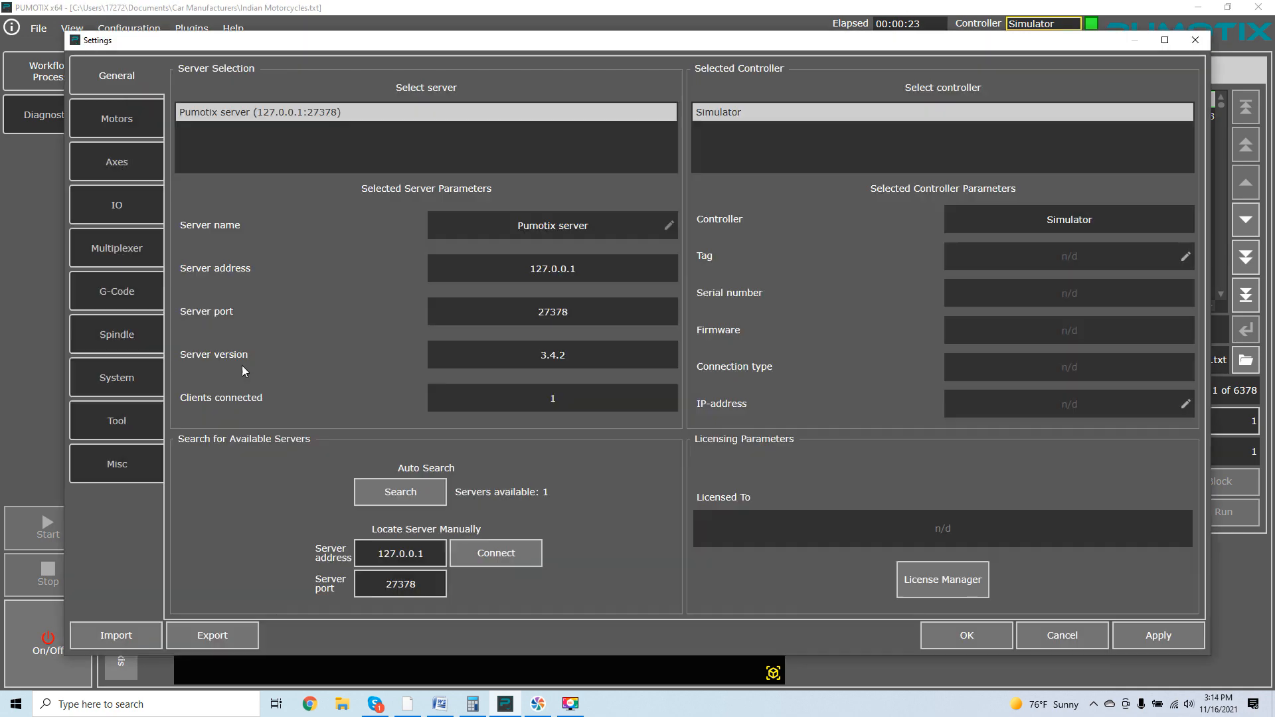
left_click(112, 420)
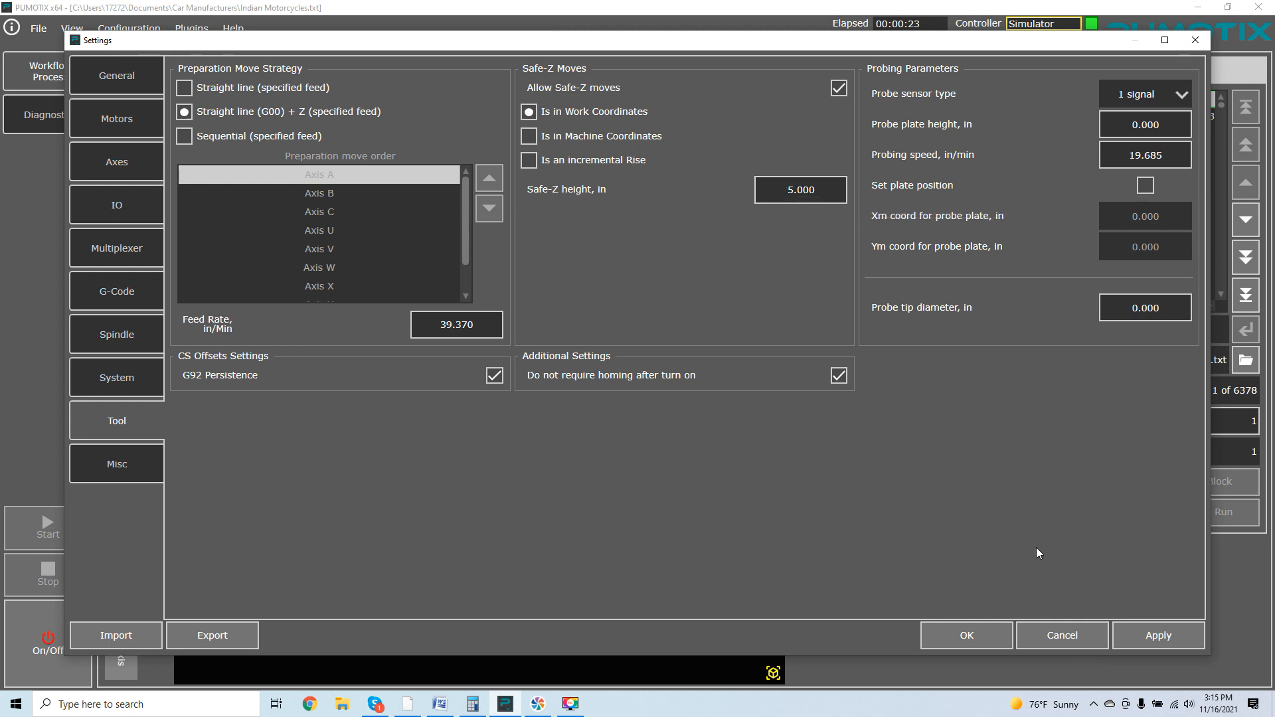
left_click(1140, 638)
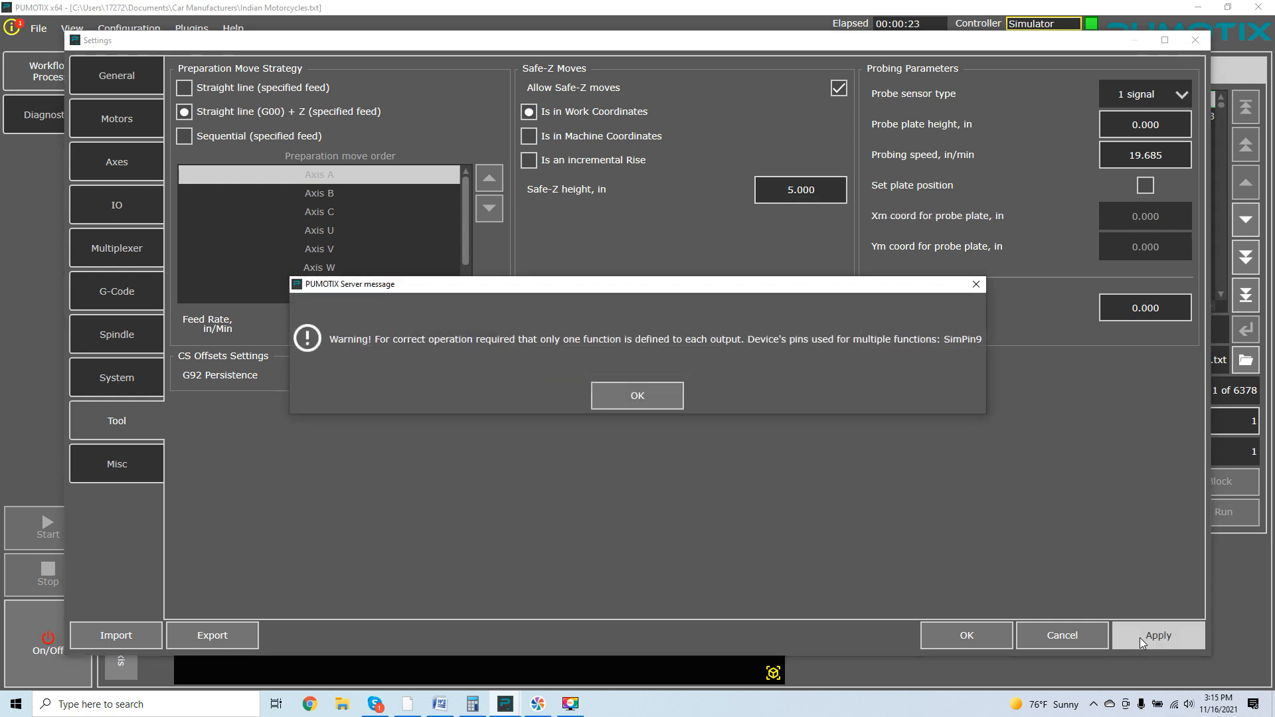
left_click(661, 396)
left_click(986, 642)
left_click(654, 394)
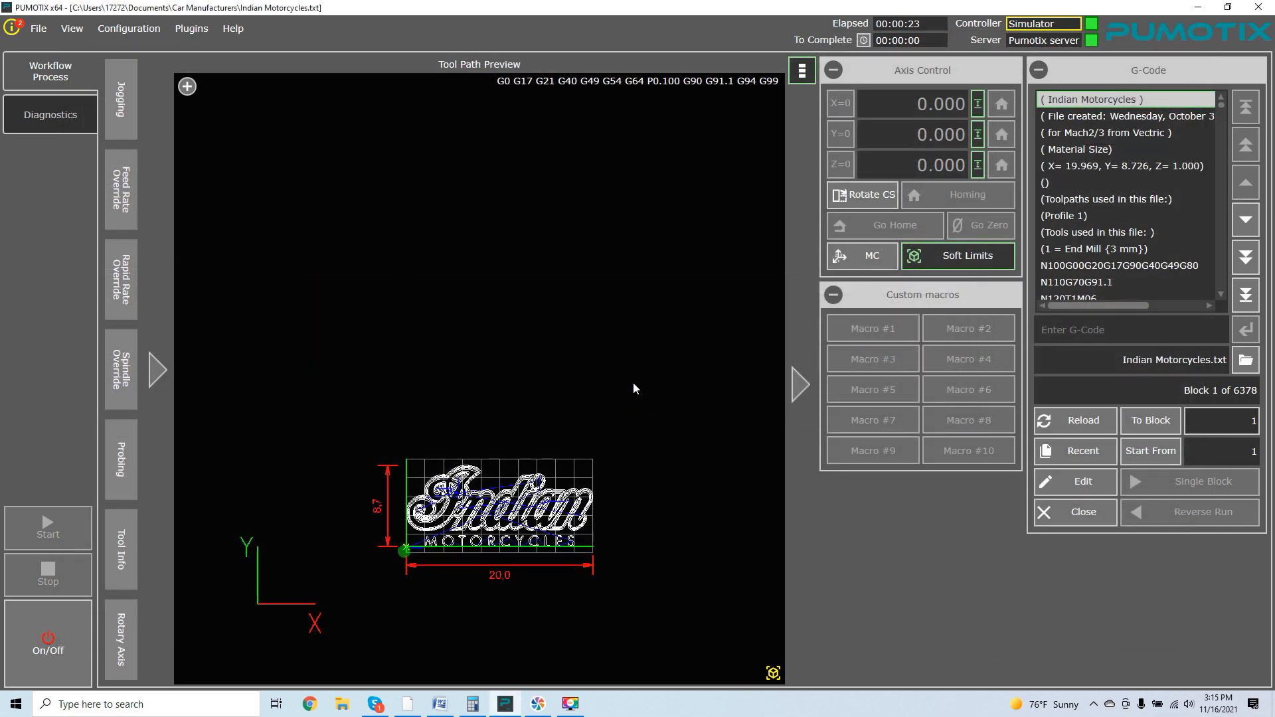
Step: Switch the controller back on and check the tool path's position against the limit boundaries and the machine coordinates
left_click(62, 634)
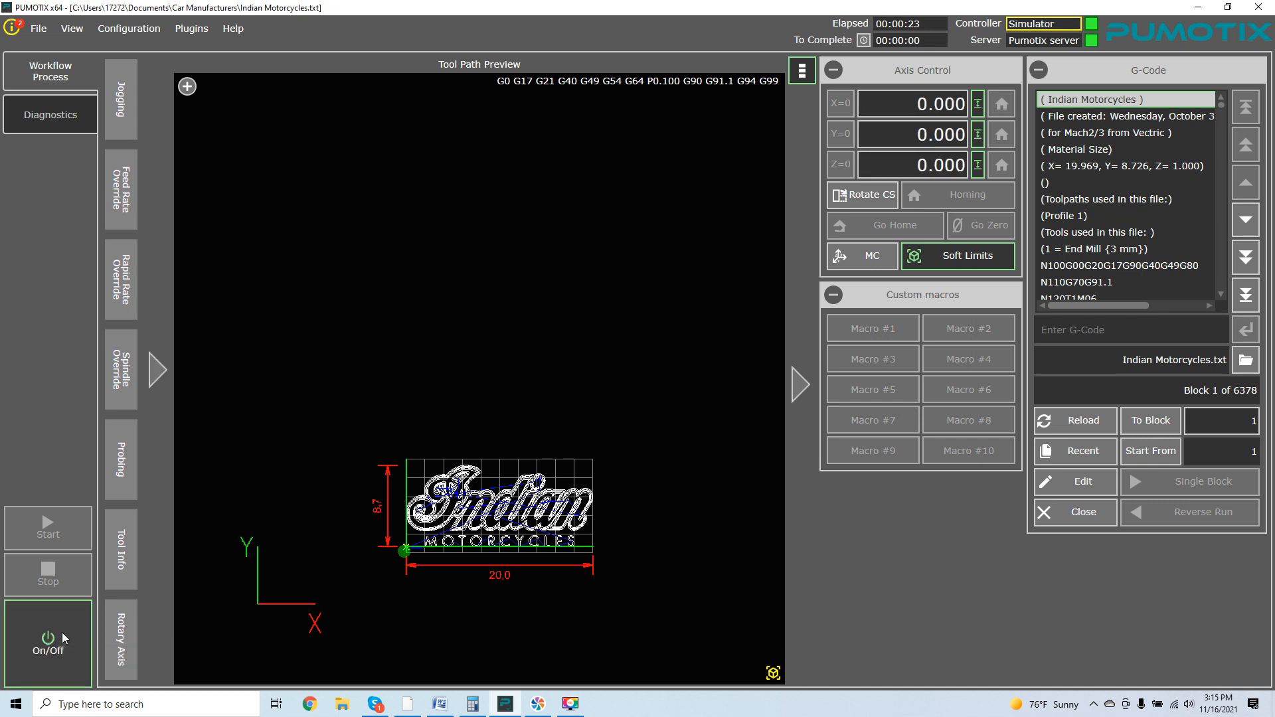
scroll(495, 371, "down", 5)
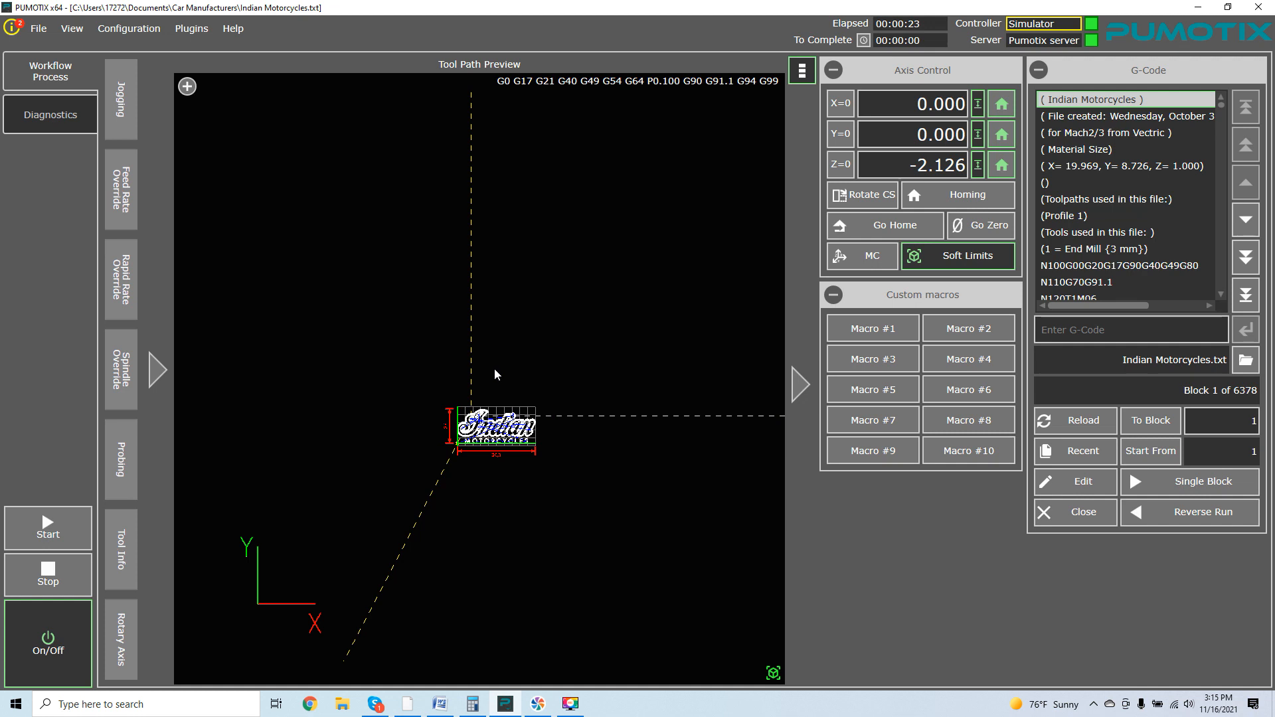
left_click_drag(632, 321, 568, 384)
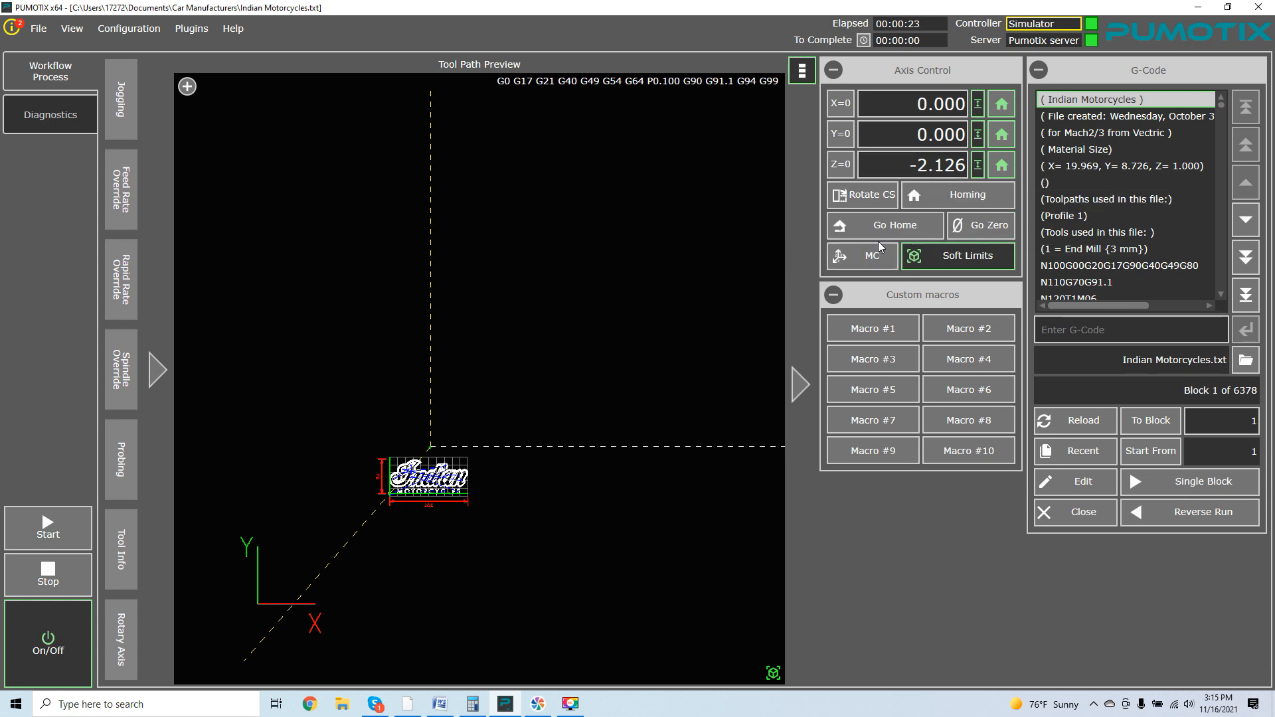
left_click(875, 262)
left_click(875, 261)
left_click_drag(619, 239, 550, 334)
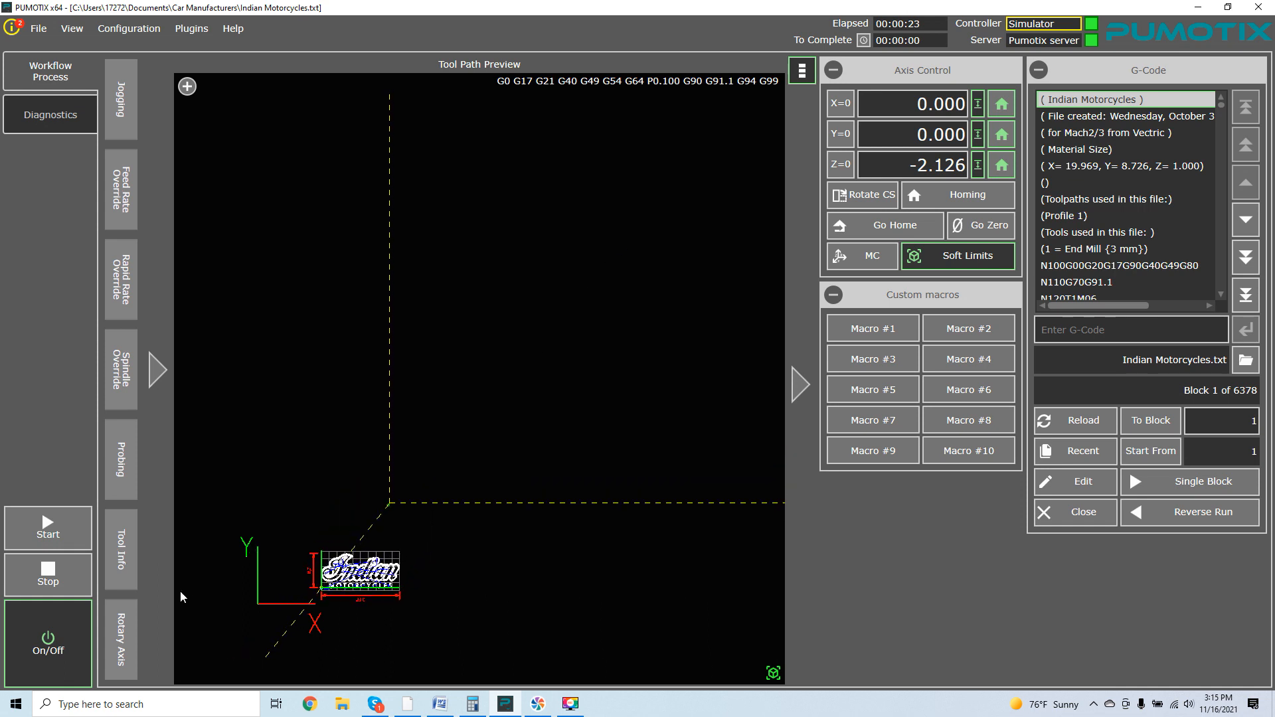
Step: Run the Indian Motorcycles program in the simulator and stop it partway, at block 38
left_click(48, 531)
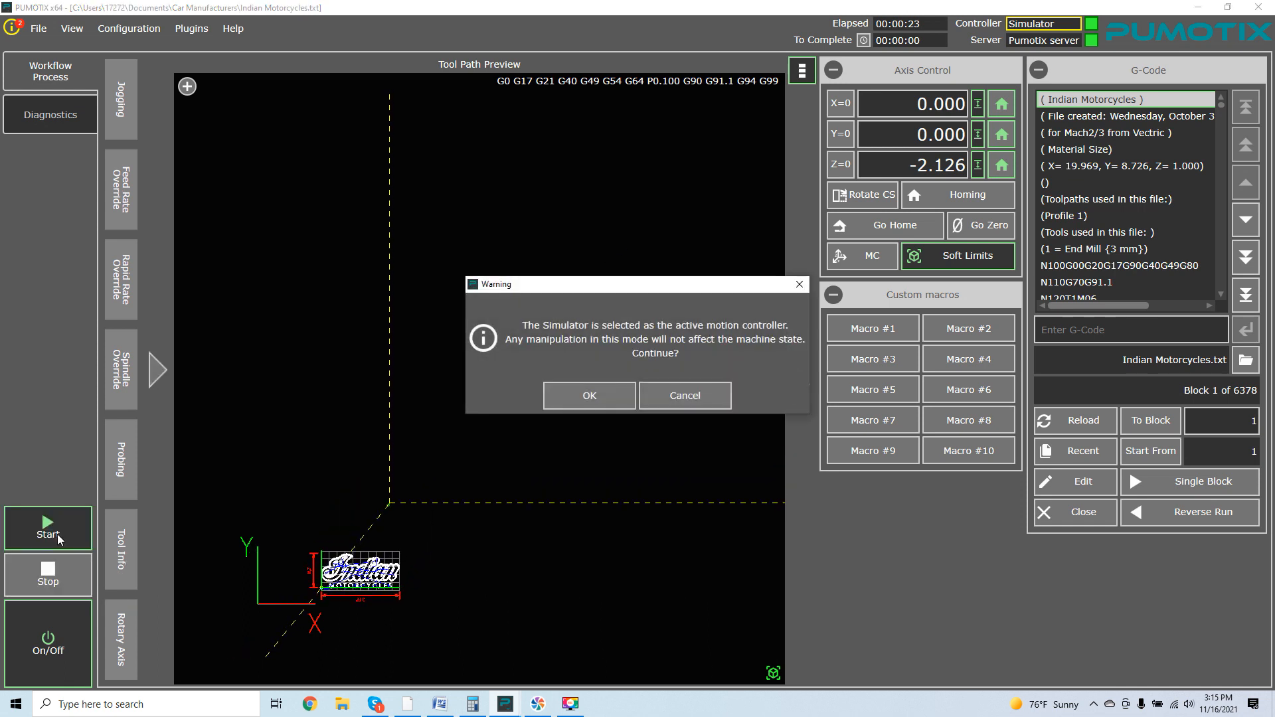
left_click(577, 395)
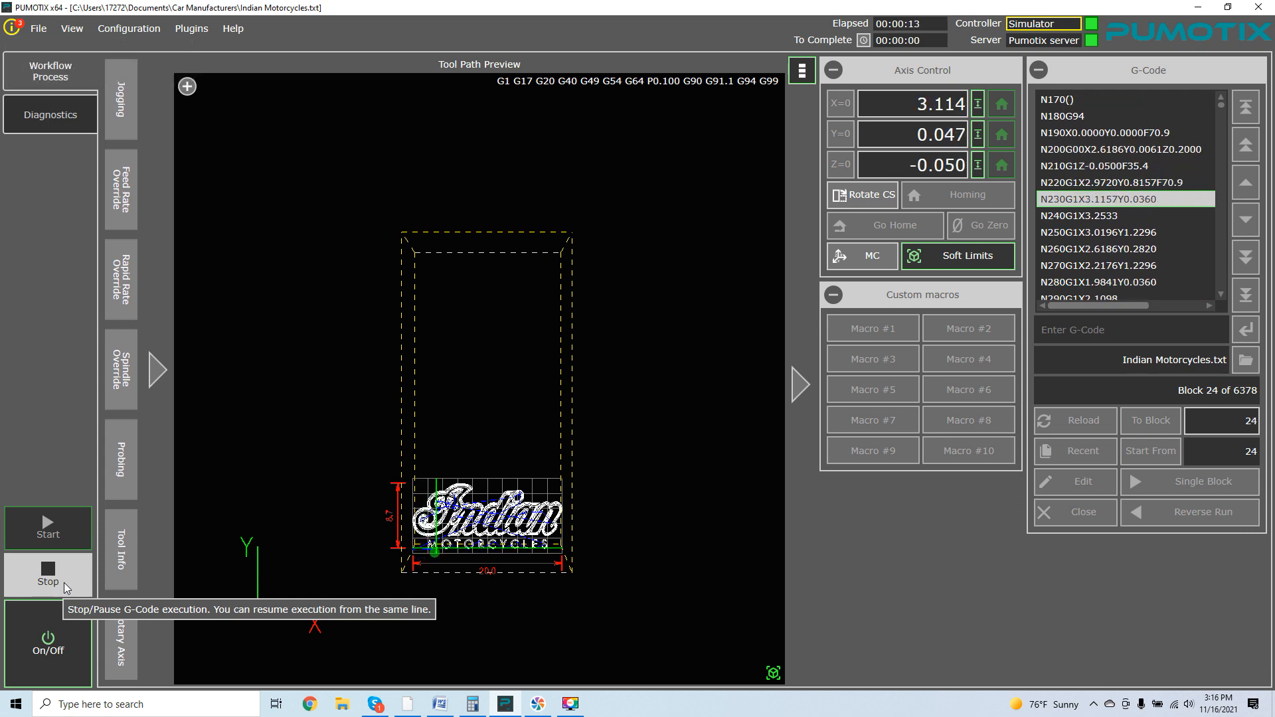
scroll(446, 538, "up", 10)
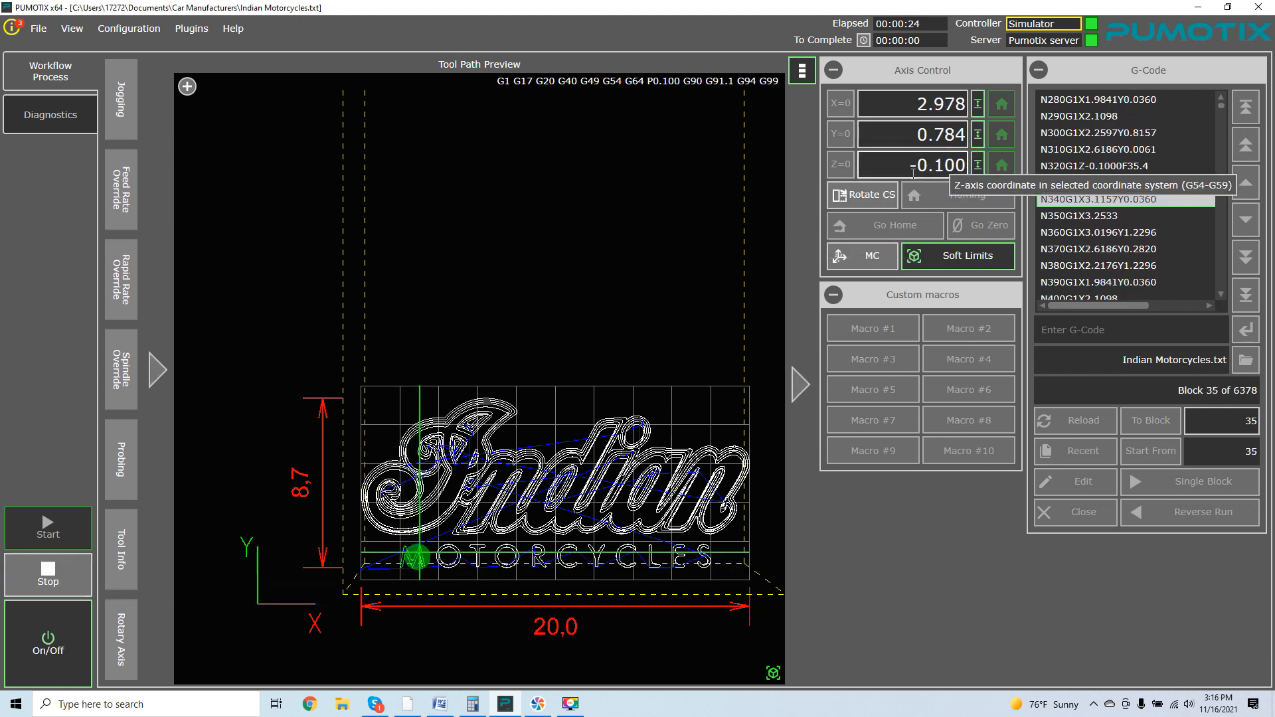
left_click(48, 572)
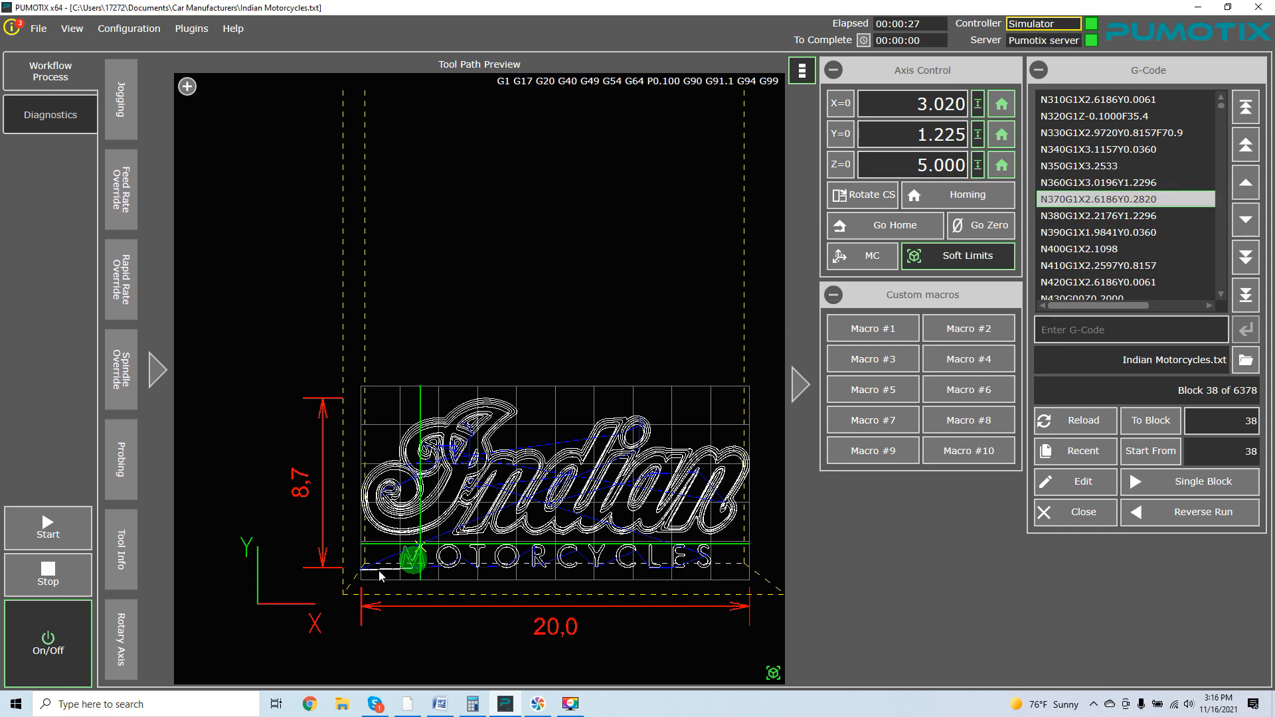
Step: Inspect the raised spindle in a tilted view and send the X and Y axes to the work zero point
left_click_drag(410, 565, 492, 520)
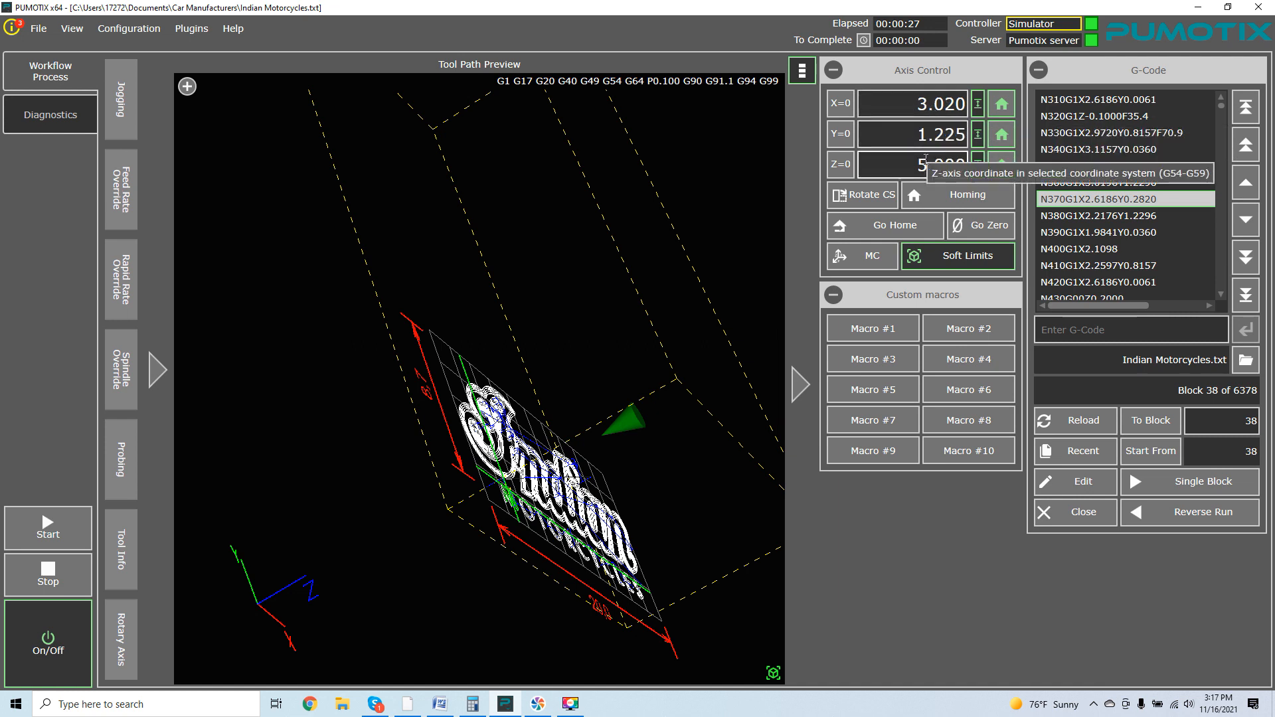
left_click(960, 227)
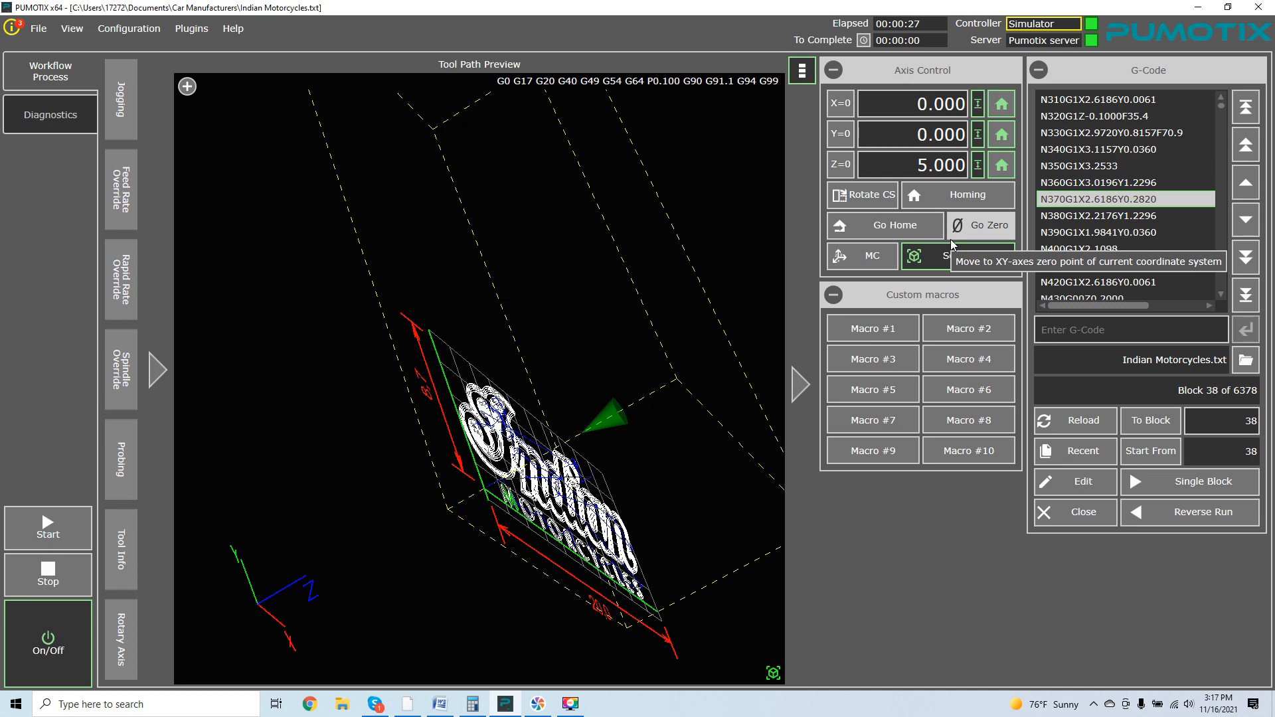
left_click_drag(687, 401, 630, 418)
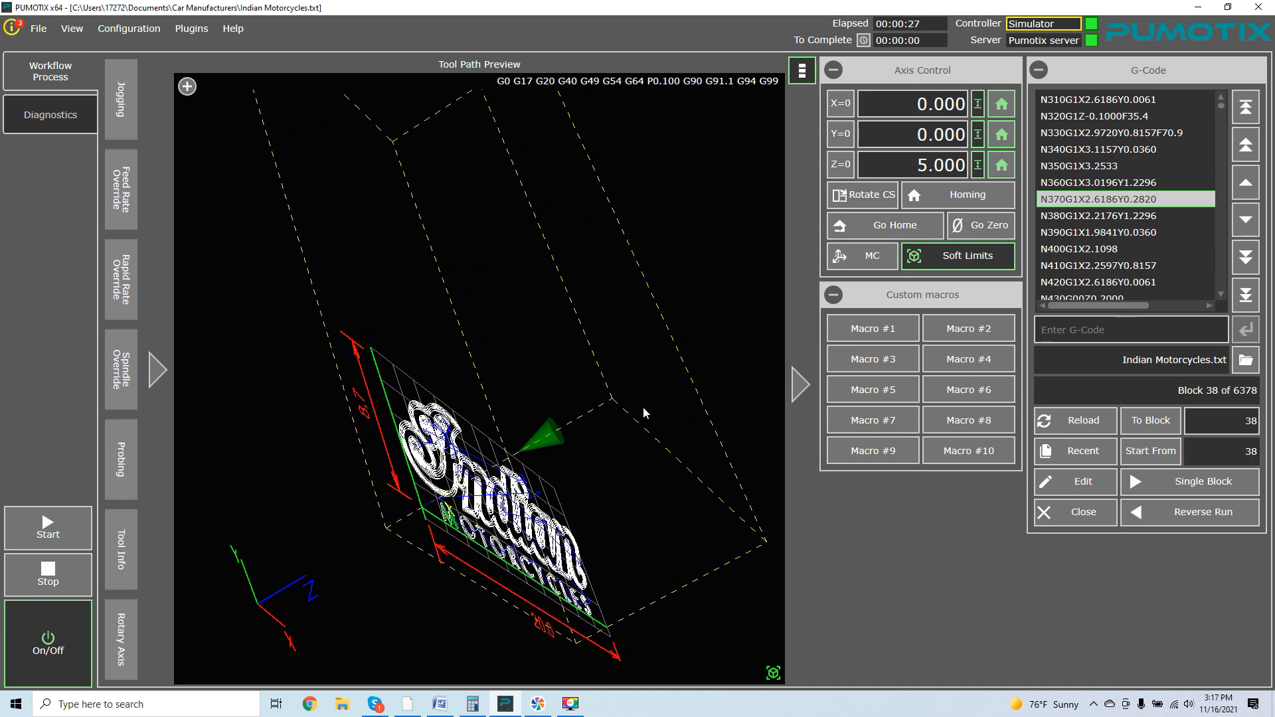